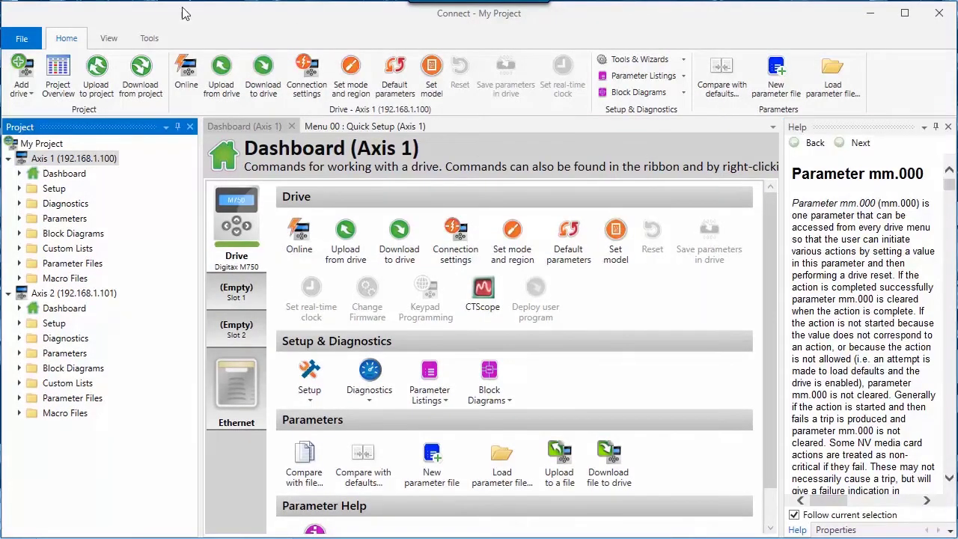
# - Review the available interface languages and cancel the language change
pyautogui.click(23, 40)
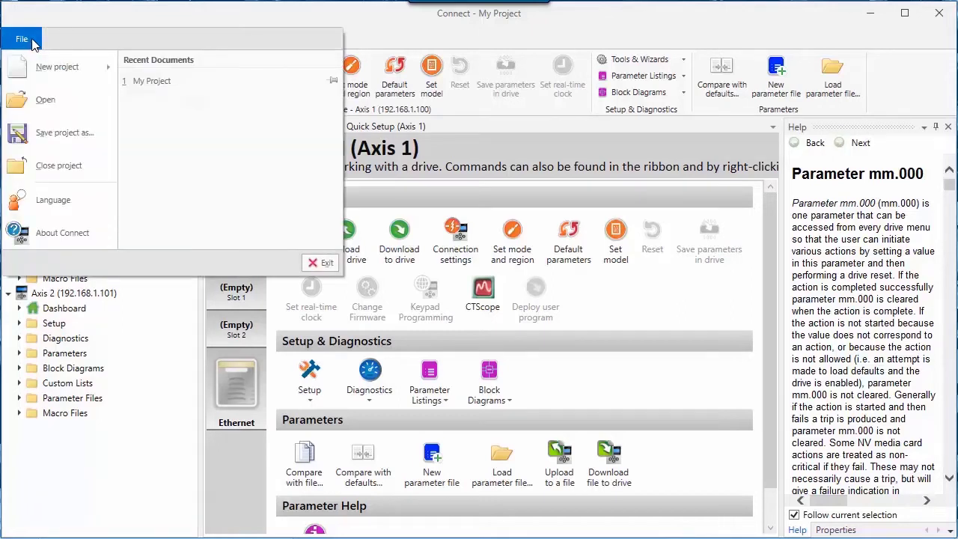
pyautogui.moveTo(45, 69)
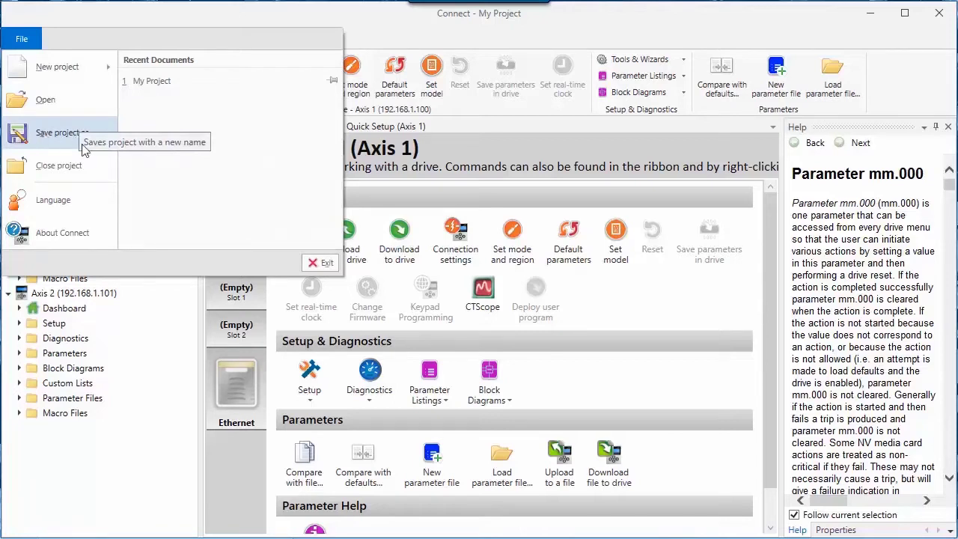
pyautogui.click(50, 204)
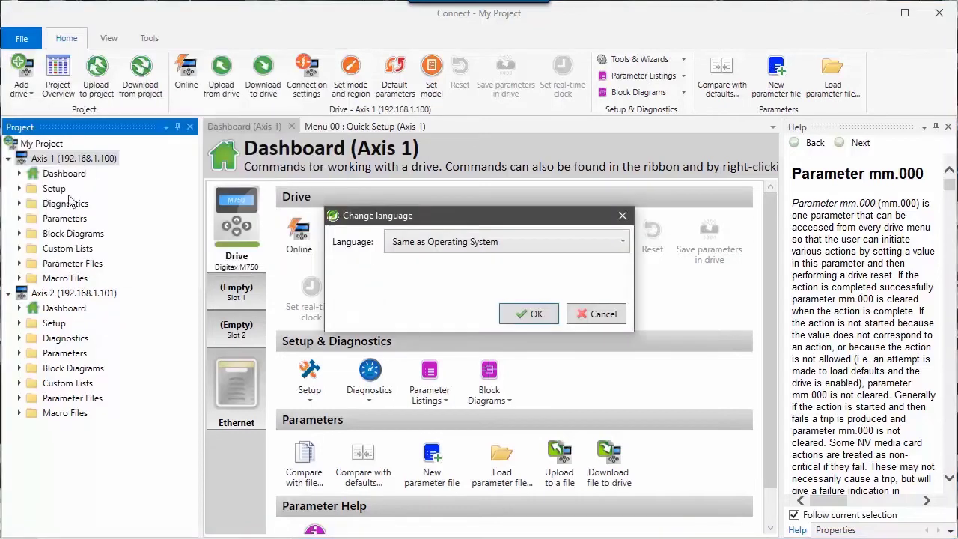
pyautogui.click(442, 247)
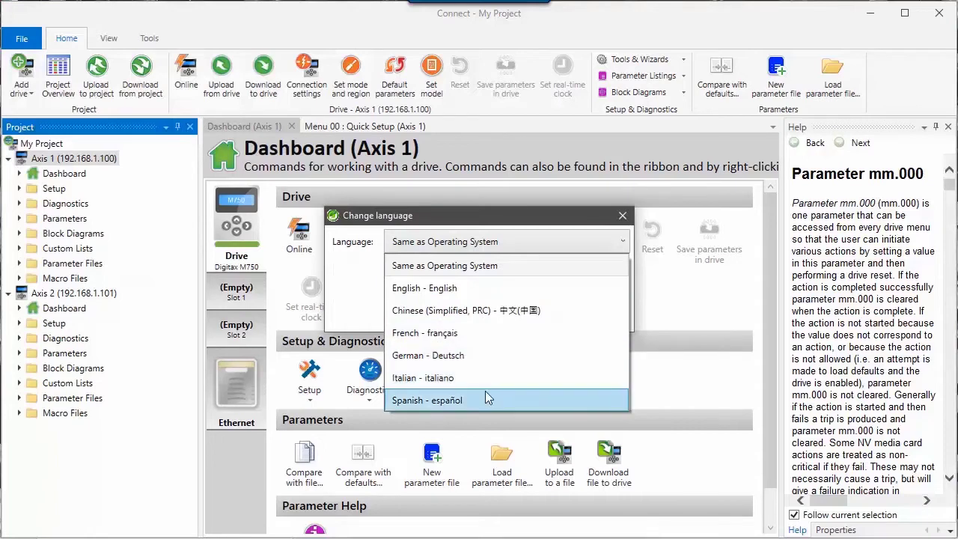
pyautogui.click(357, 301)
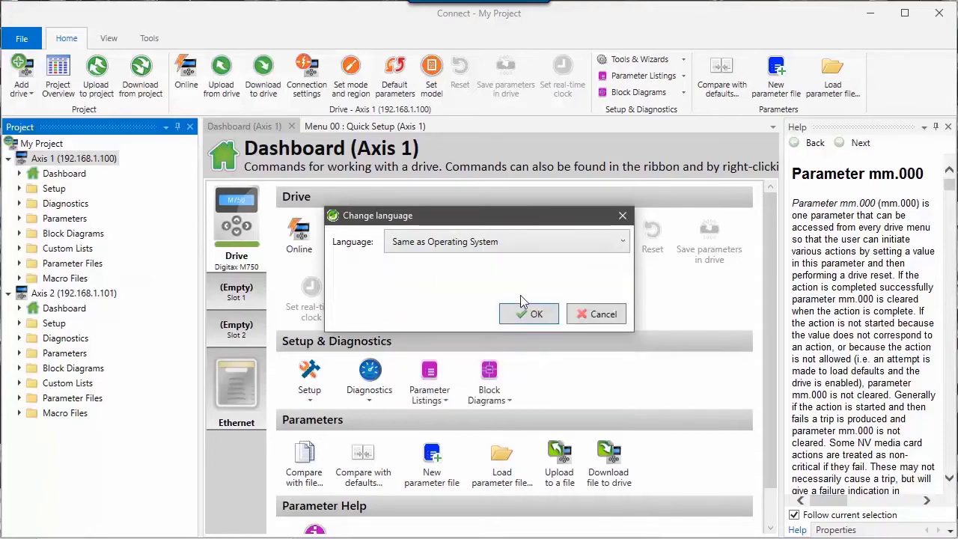
pyautogui.click(588, 317)
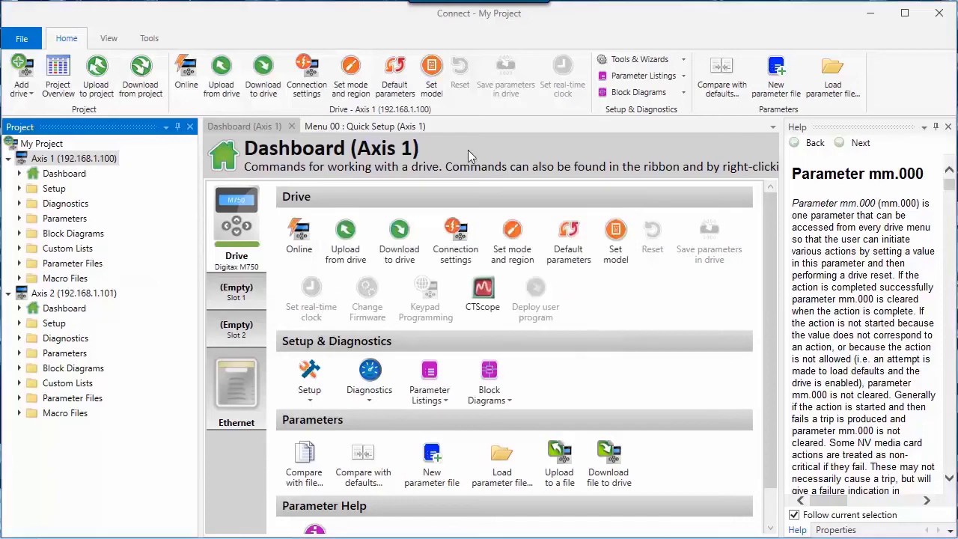
# - Check the Connect version and extension information, then close the About window
pyautogui.click(20, 41)
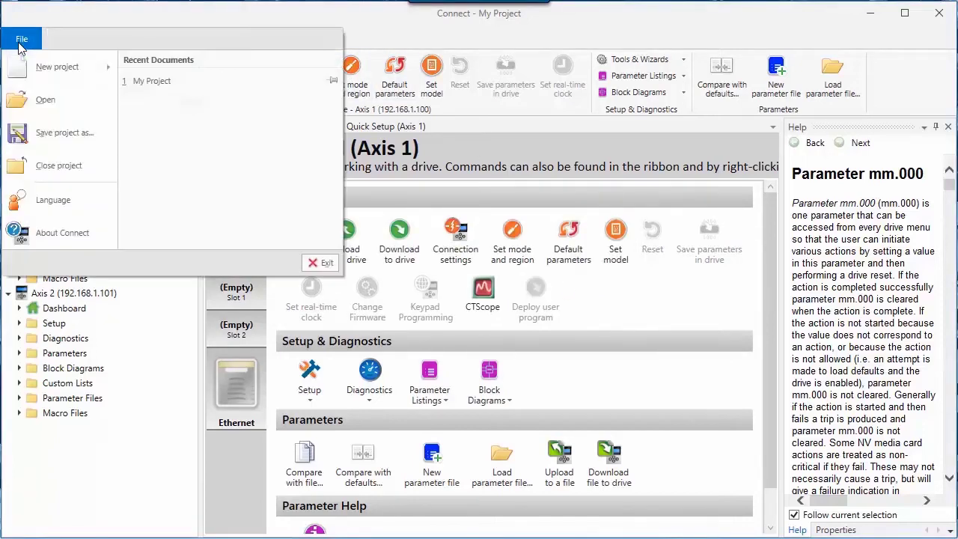
pyautogui.click(54, 238)
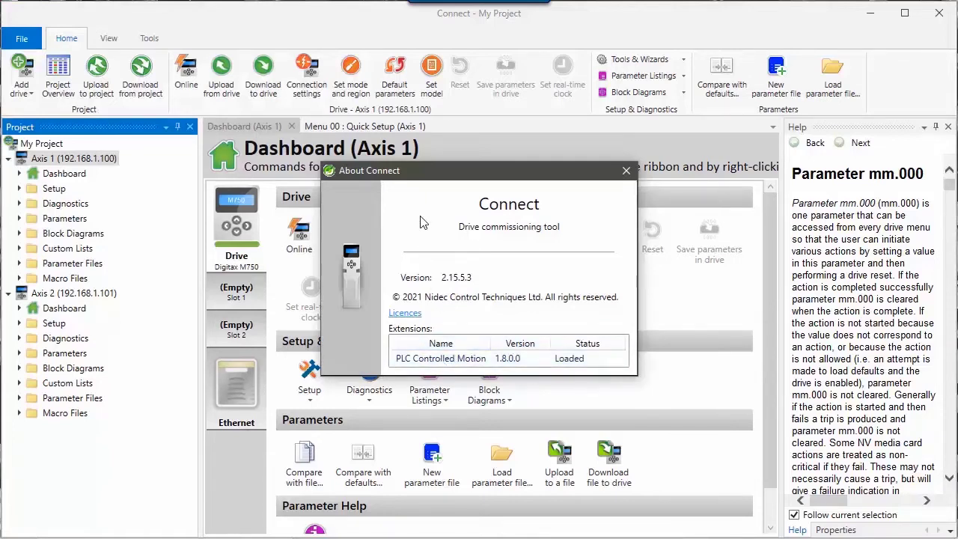
pyautogui.click(627, 170)
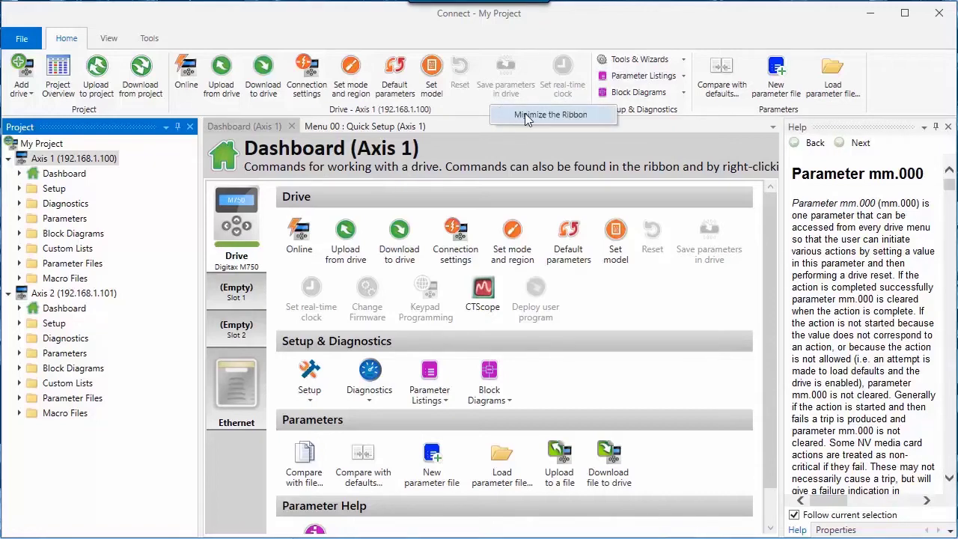
# - Minimize the ribbon and restore it to permanent full display
pyautogui.click(527, 117)
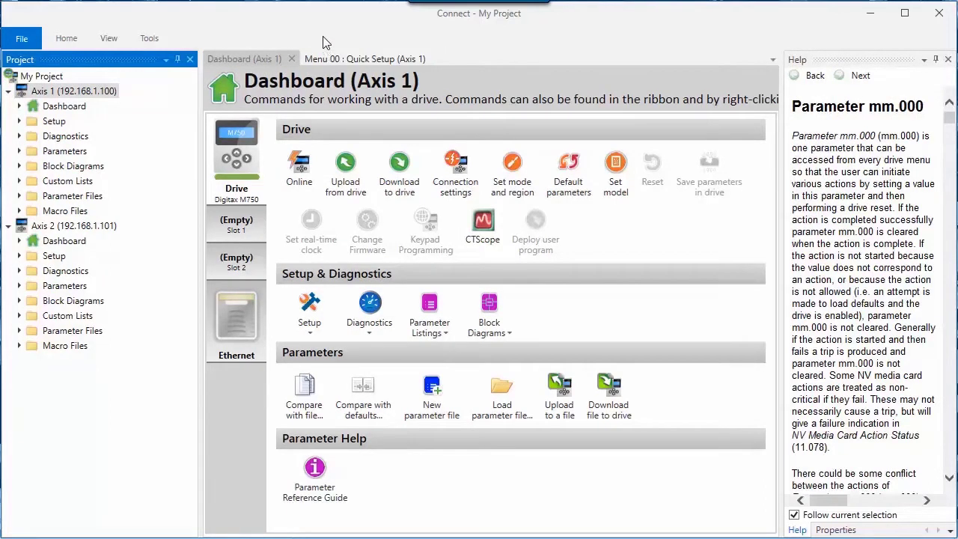
pyautogui.click(64, 43)
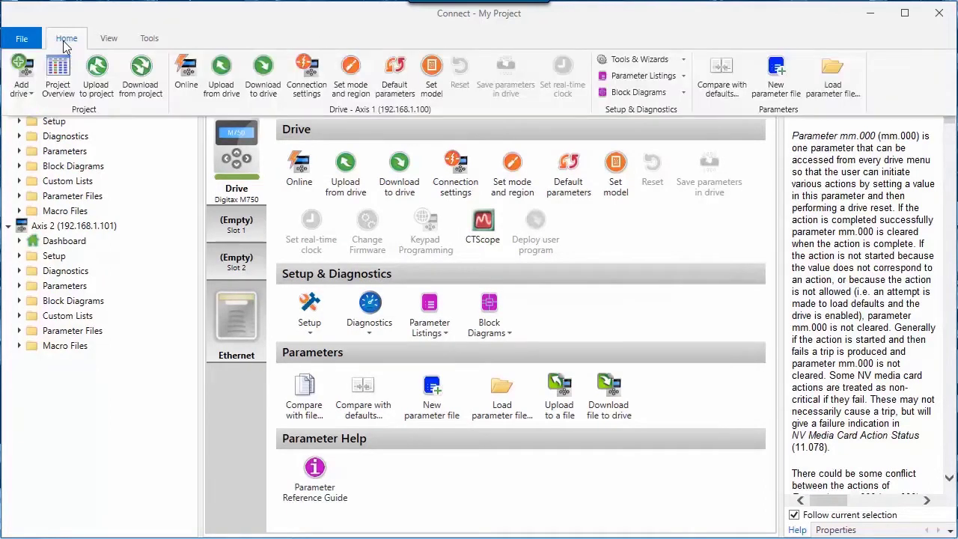
pyautogui.rightClick(119, 108)
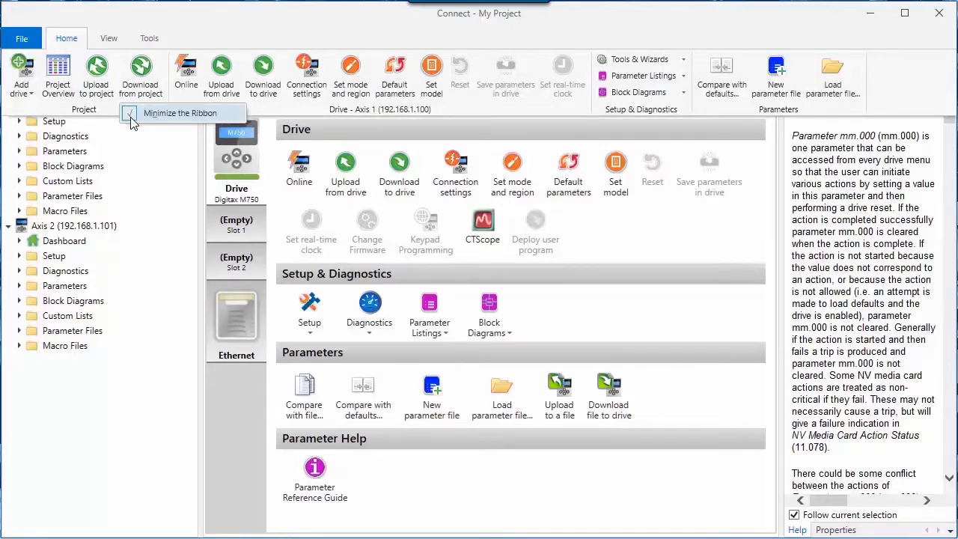
pyautogui.click(172, 113)
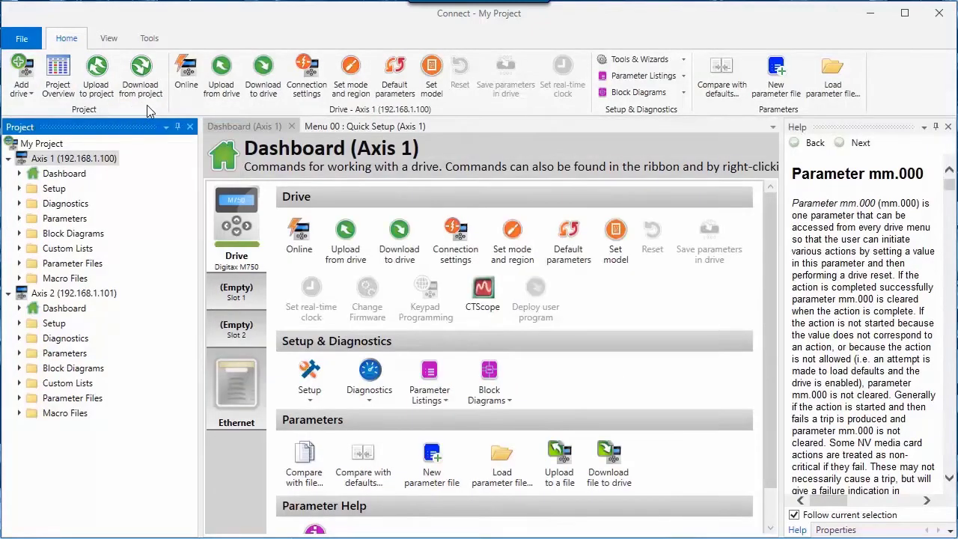
# - Hide the Help panel and show it again
pyautogui.scroll(-1, 147, 110)
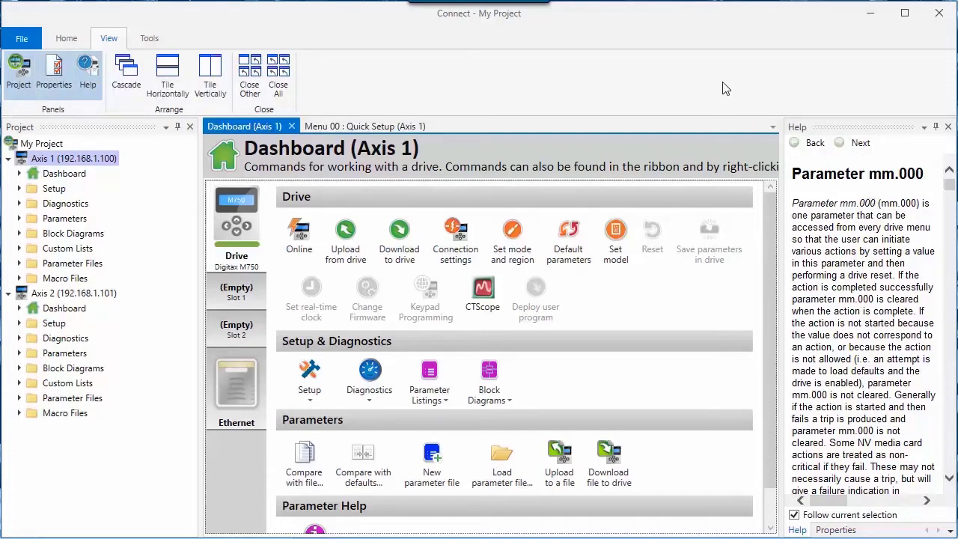
pyautogui.click(88, 82)
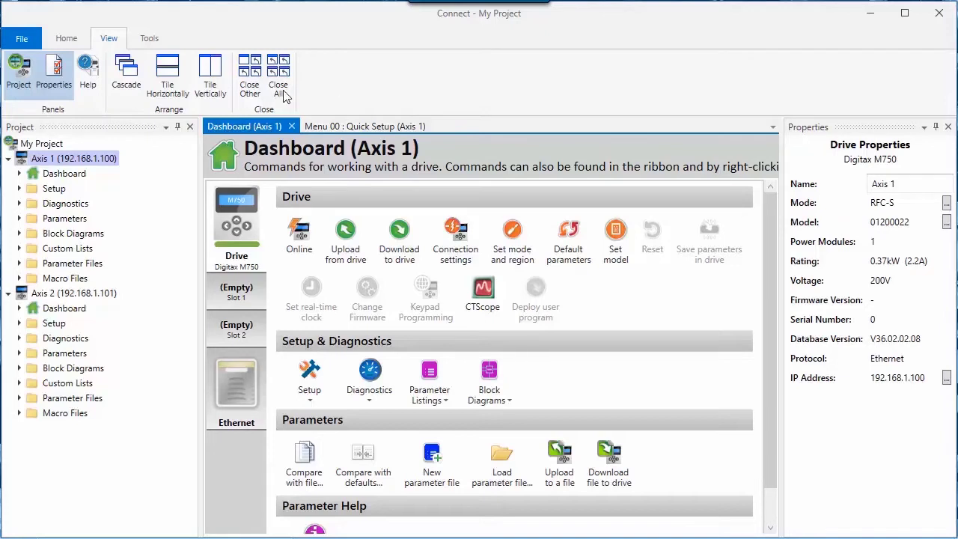
pyautogui.click(84, 75)
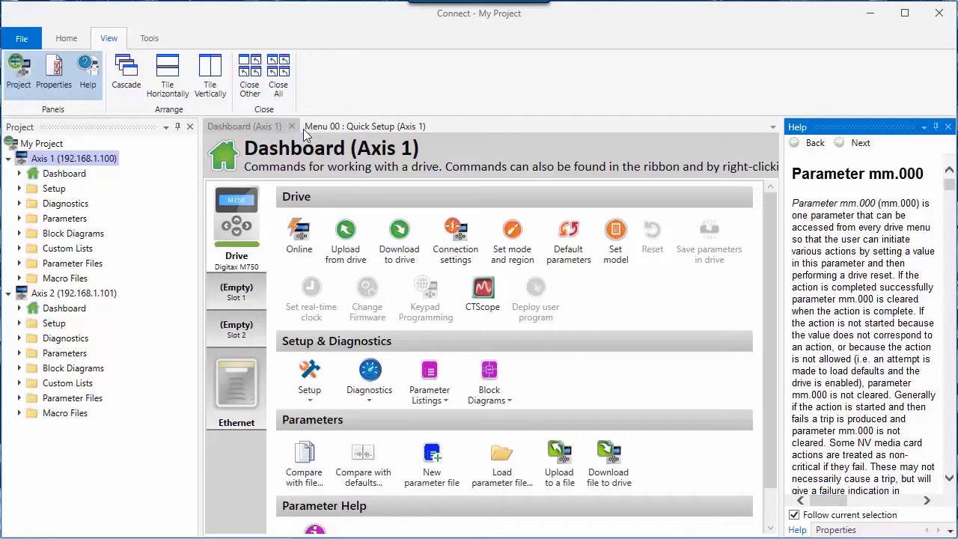
# - Try the cascade, horizontal tile and vertical tile arrangements on the open Quick Setup and Dashboard windows
pyautogui.click(127, 75)
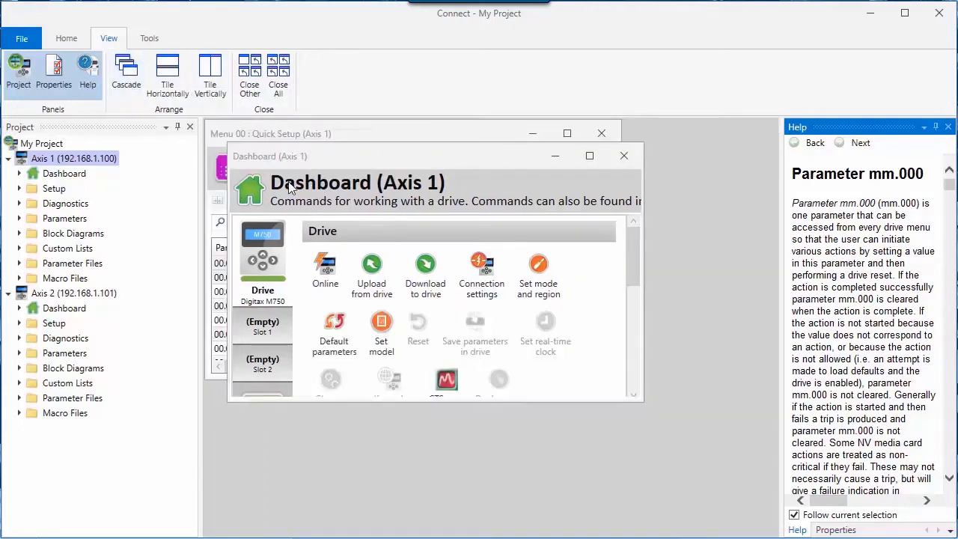
pyautogui.moveTo(398, 159); pyautogui.dragTo(450, 187)
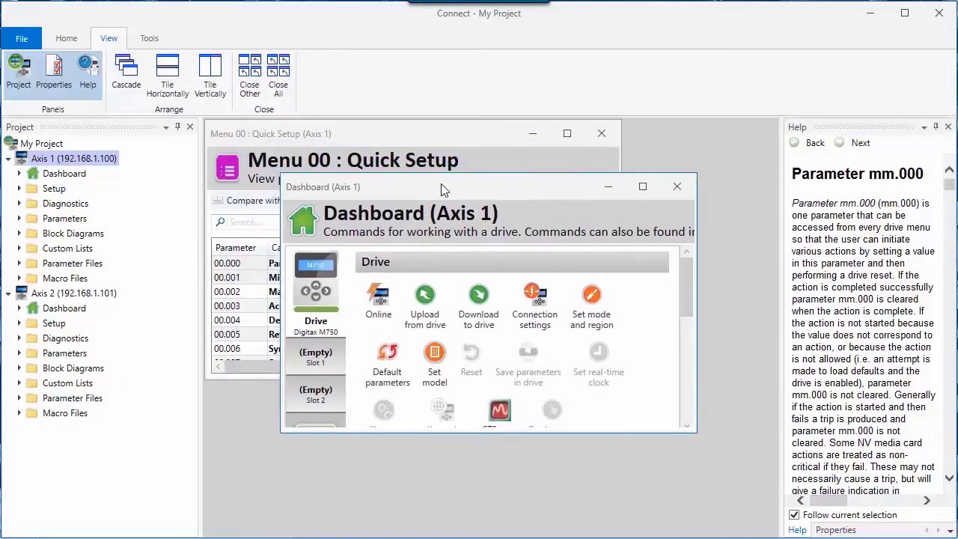
pyautogui.click(170, 75)
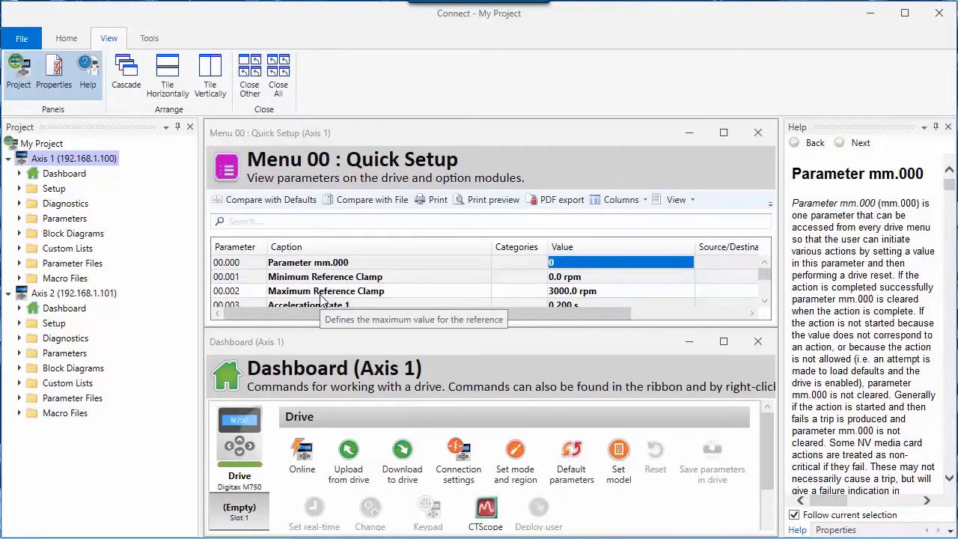
pyautogui.click(213, 74)
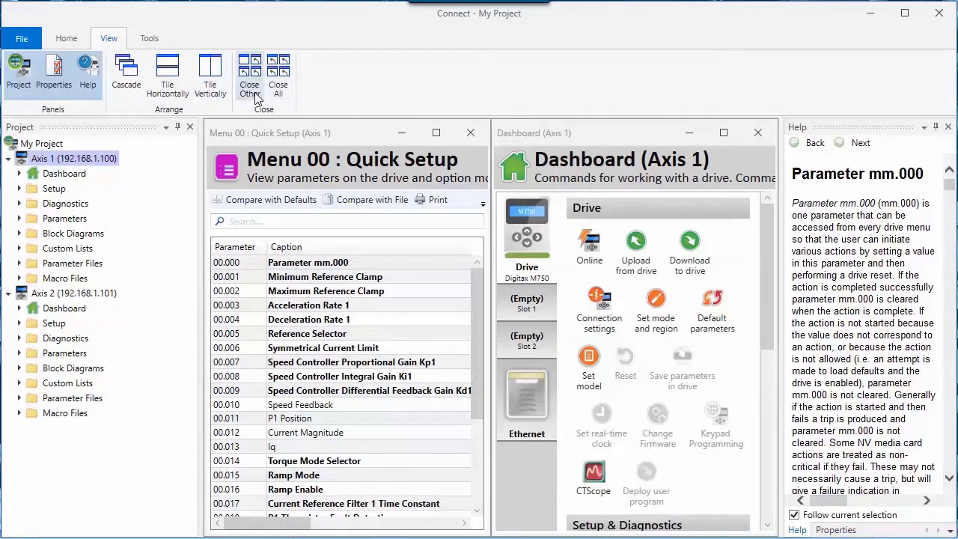
# - Close all open Axis 1 windows in the work area
pyautogui.click(258, 135)
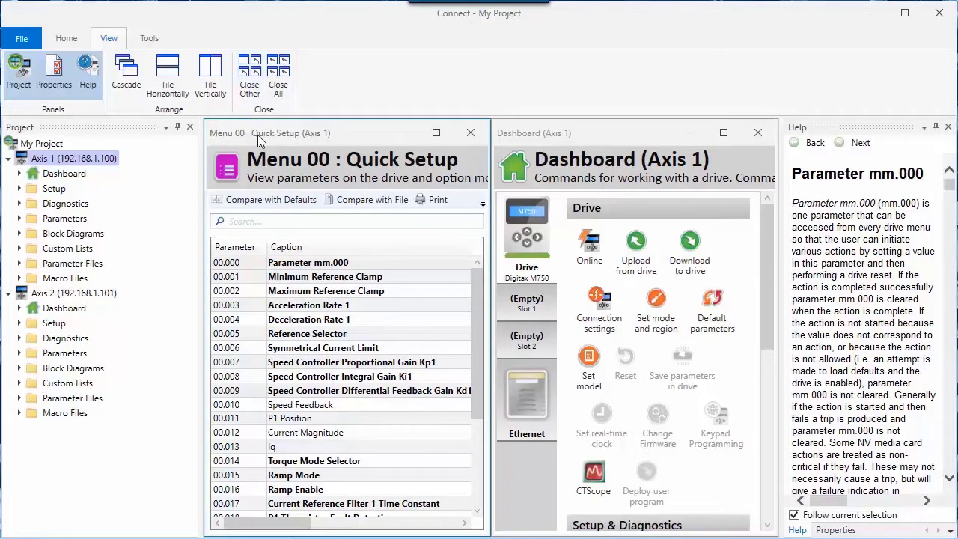
pyautogui.click(280, 86)
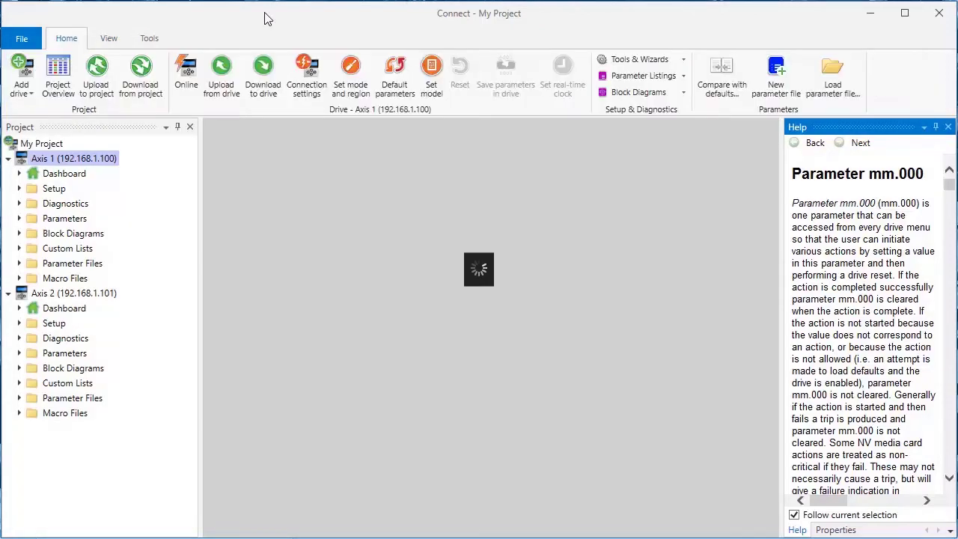
pyautogui.click(154, 39)
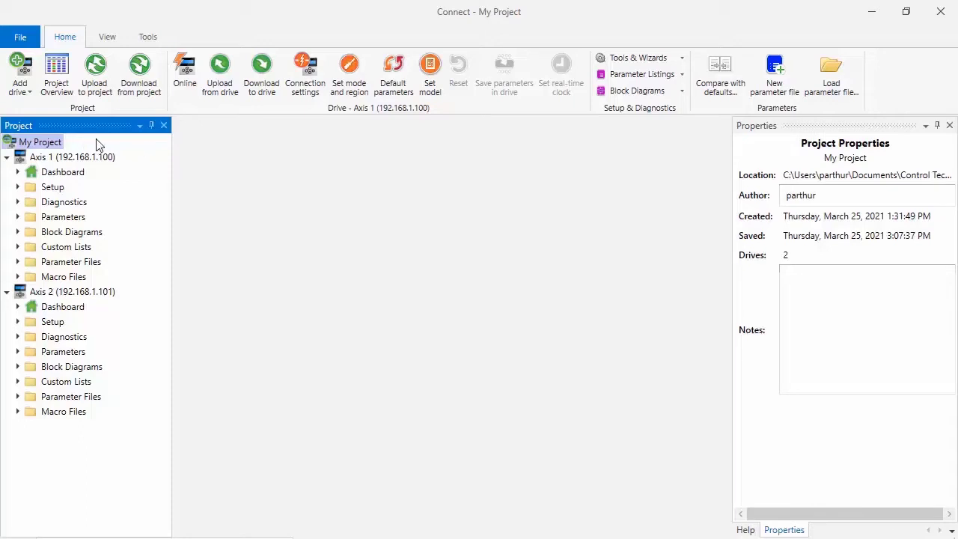
# - Auto-hide the Project panel, reveal it and pin it back in place
pyautogui.click(151, 126)
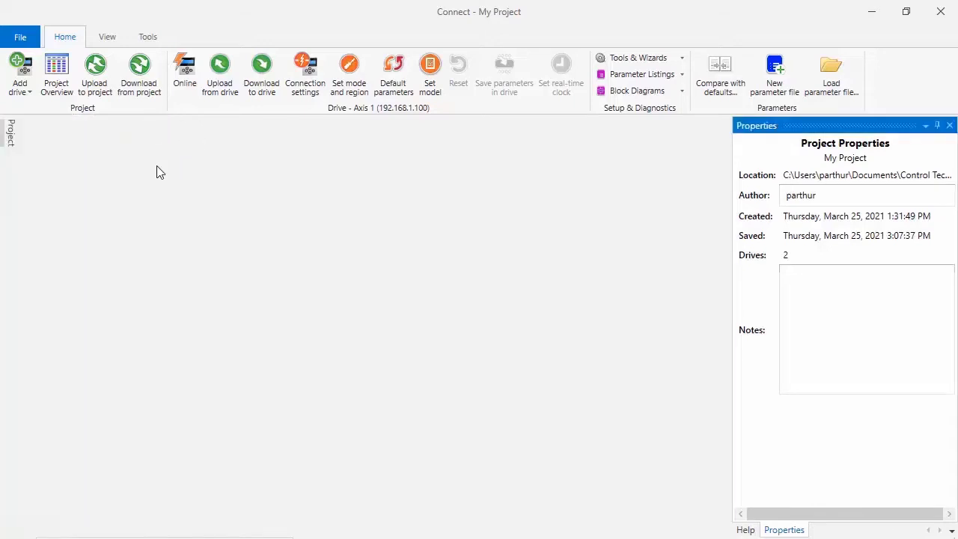
pyautogui.click(11, 128)
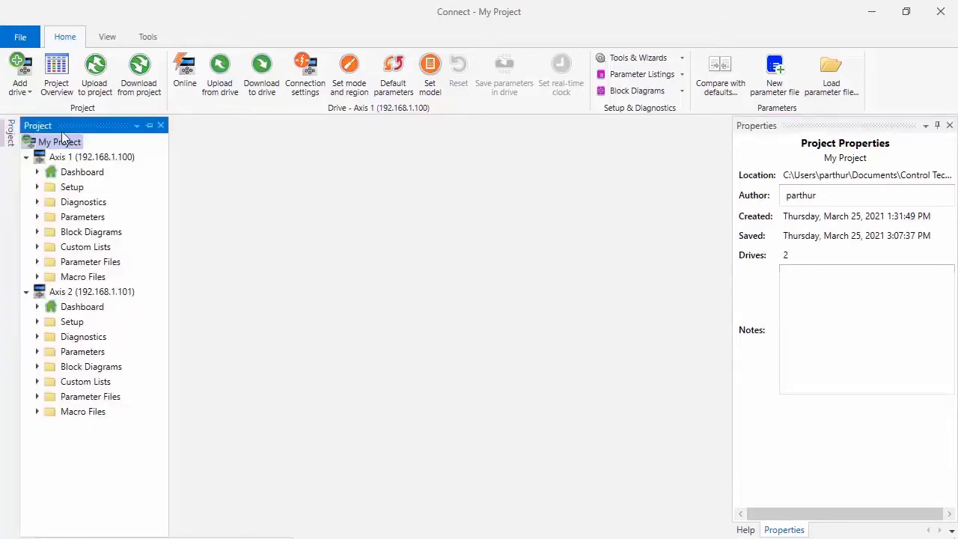
pyautogui.click(148, 126)
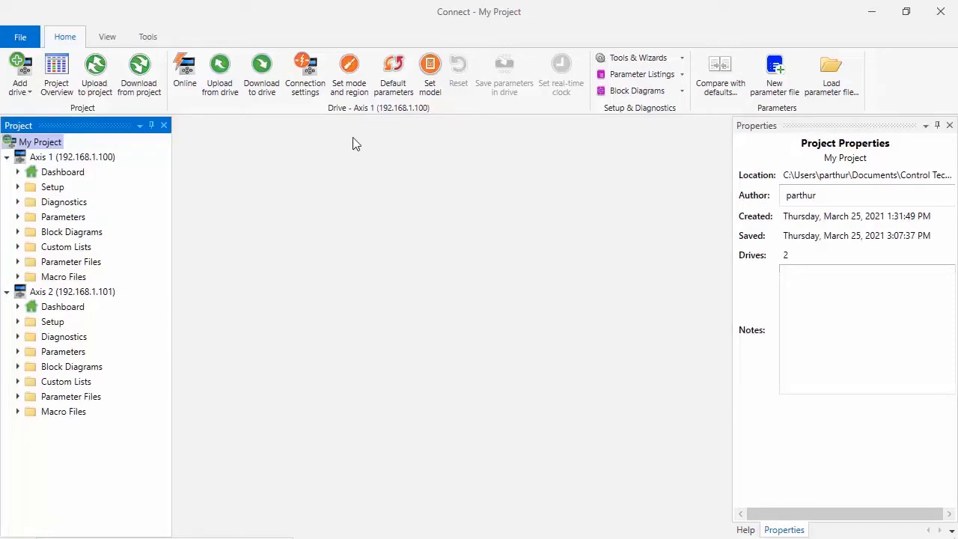
# - Review the commands available for My Project and for the Axis 1 drive in the project tree
pyautogui.rightClick(39, 148)
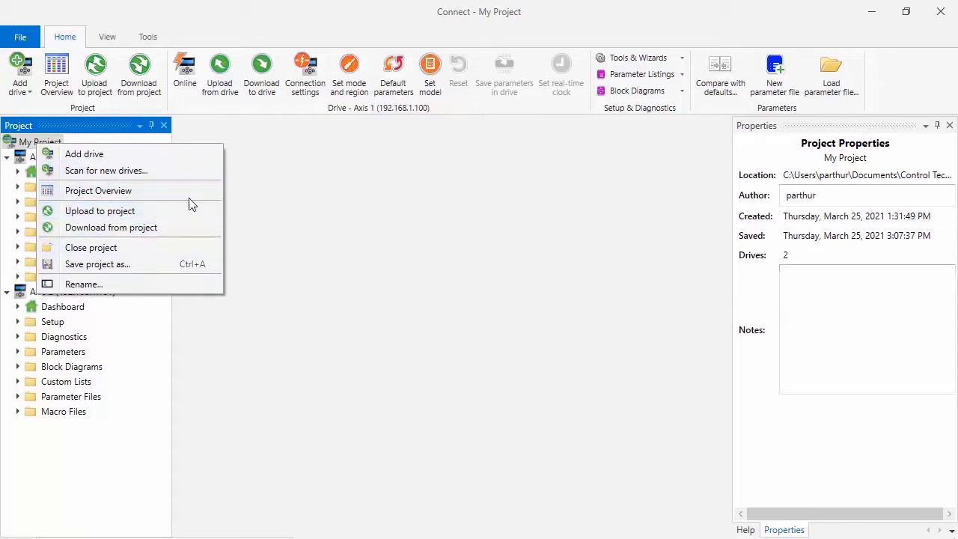
pyautogui.click(240, 193)
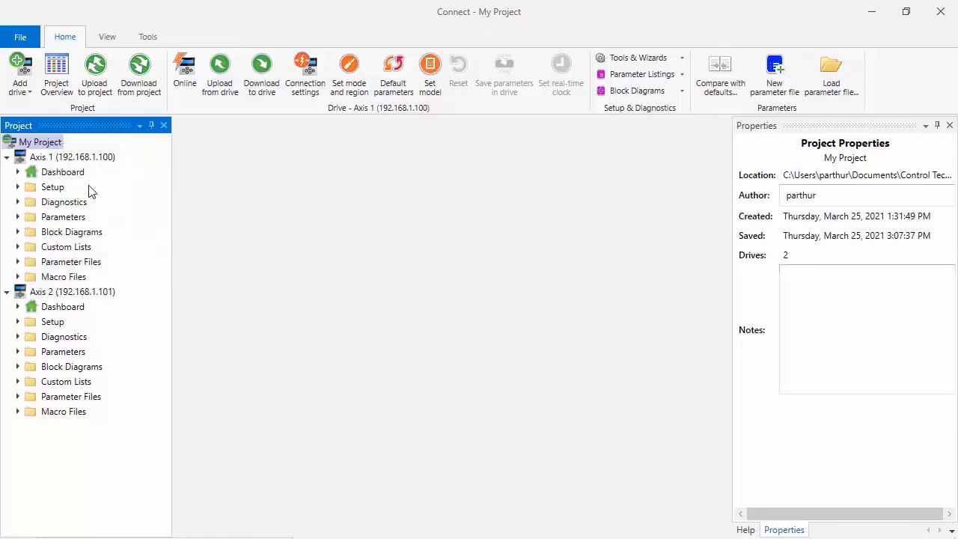
pyautogui.click(56, 159)
pyautogui.rightClick(56, 160)
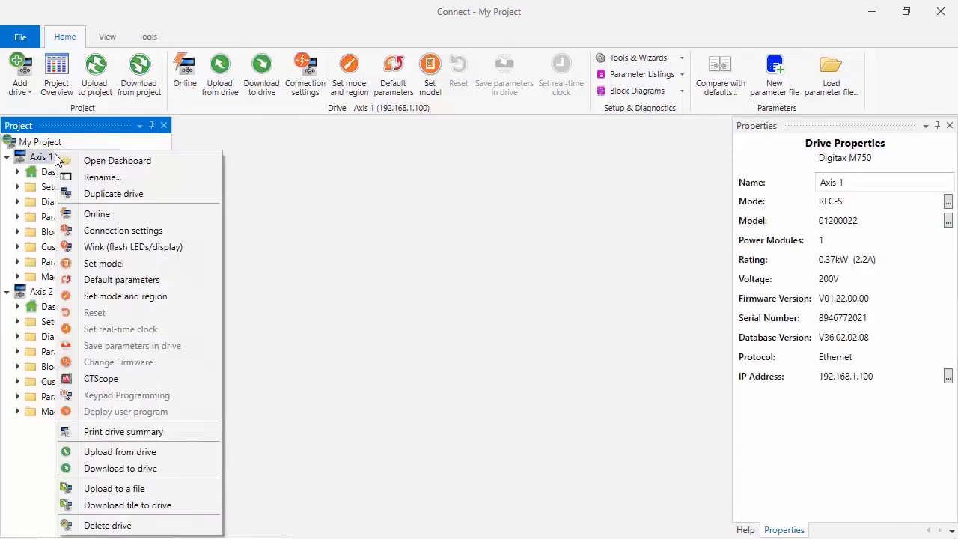
pyautogui.click(241, 188)
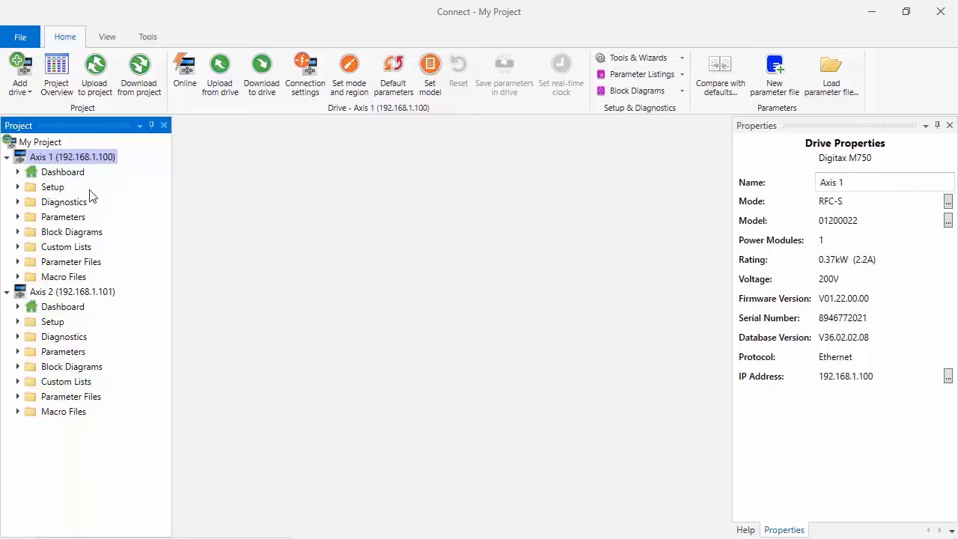
# - Review the contents of the Setup, Diagnostics and Parameters folders under Axis 1, collapsing each one again
pyautogui.click(18, 188)
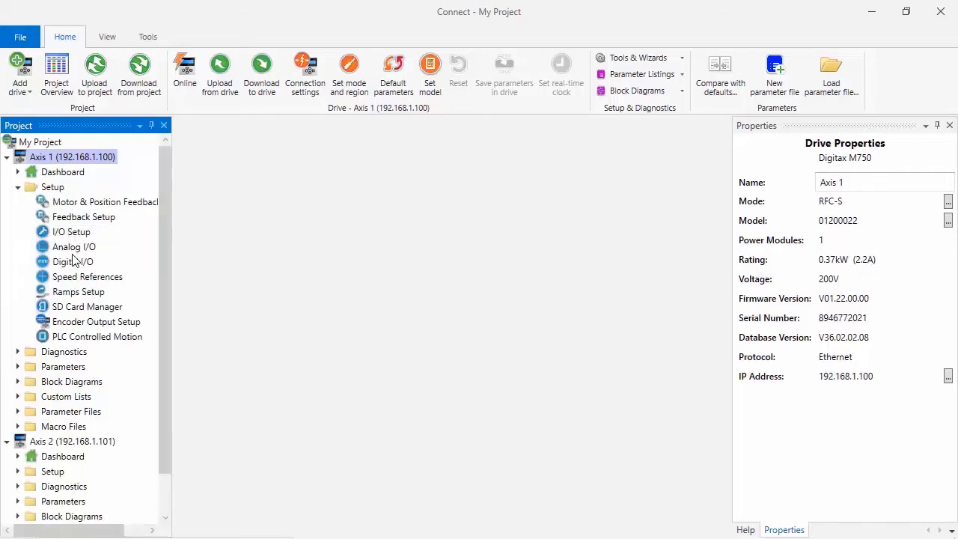
pyautogui.click(18, 187)
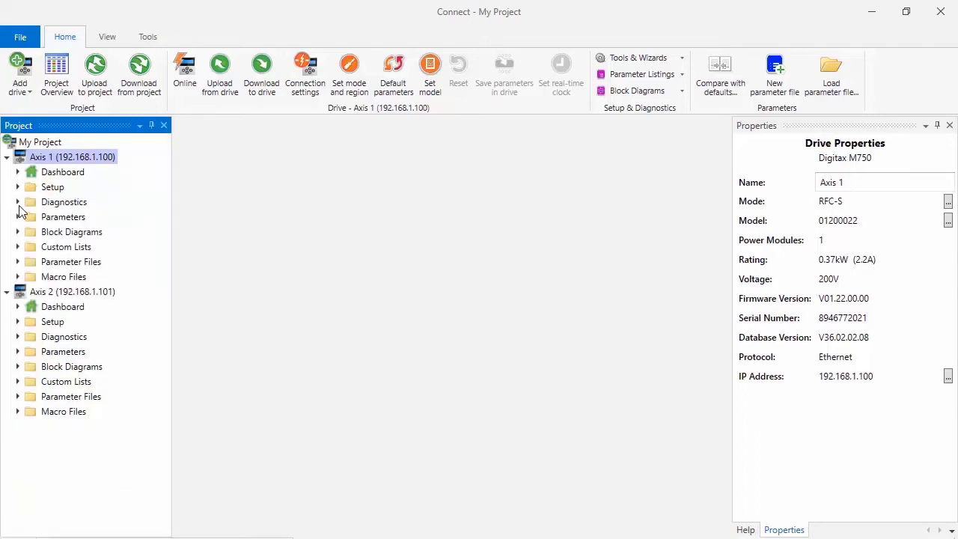
pyautogui.click(18, 202)
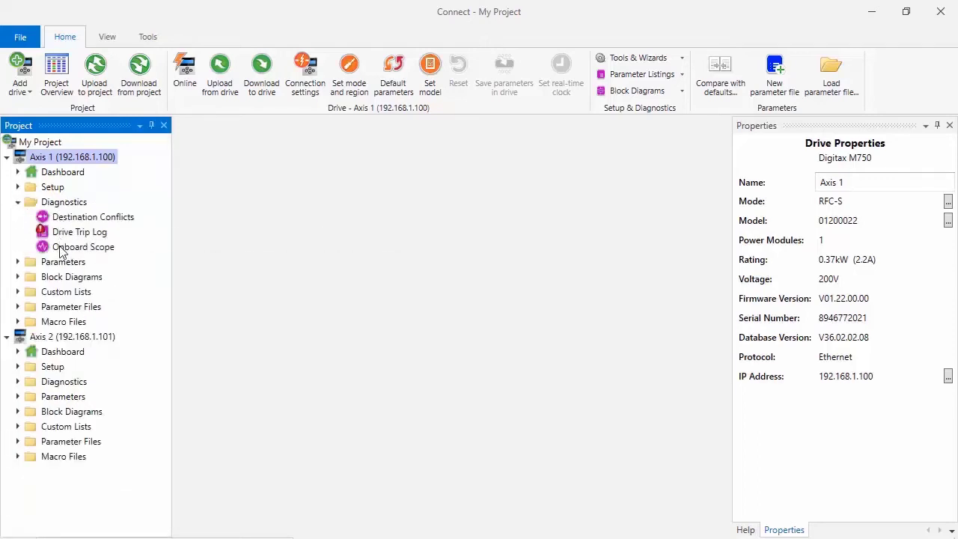
pyautogui.click(18, 202)
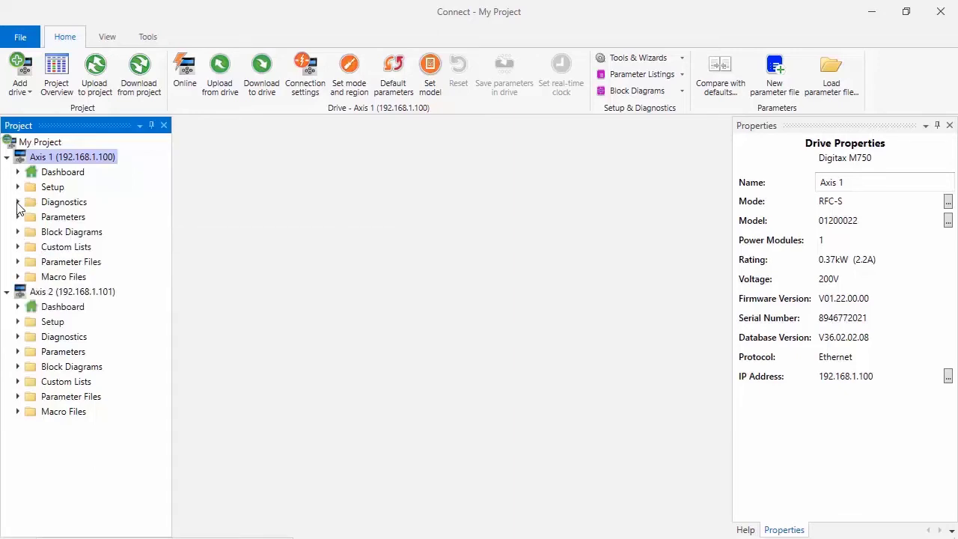
pyautogui.click(18, 218)
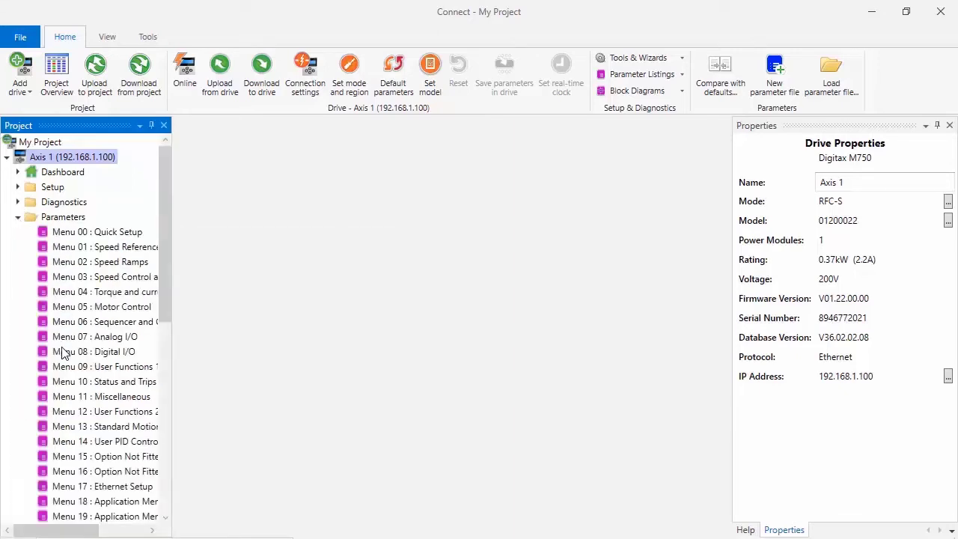
pyautogui.click(17, 217)
# - Review the contents of the Block Diagrams, Custom Lists, Parameter Files and Macro Files folders under Axis 1
pyautogui.click(18, 232)
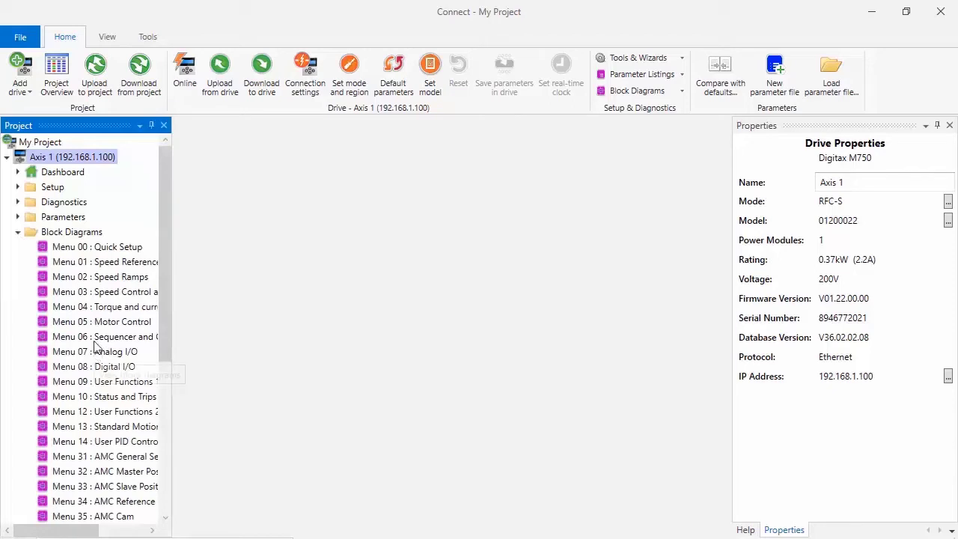
pyautogui.click(18, 233)
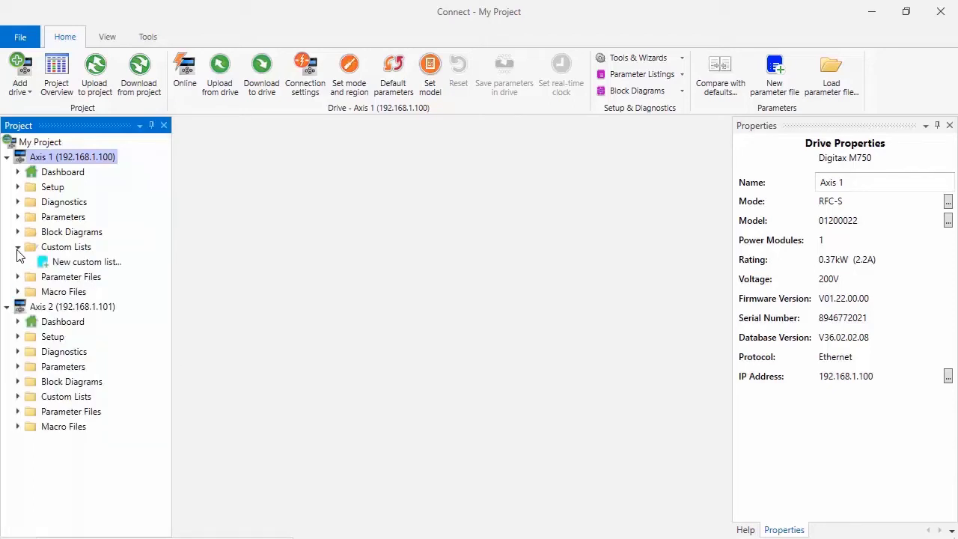
pyautogui.click(17, 277)
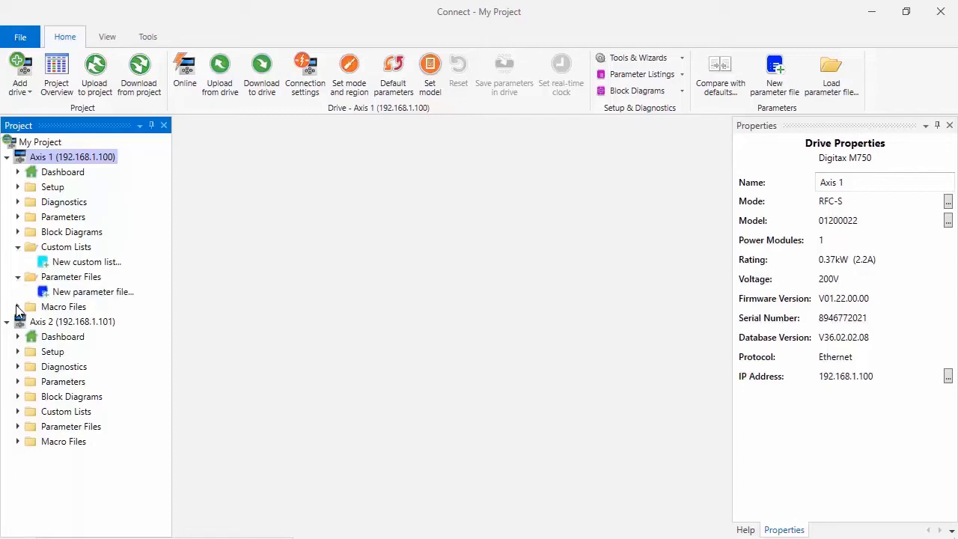
pyautogui.click(18, 307)
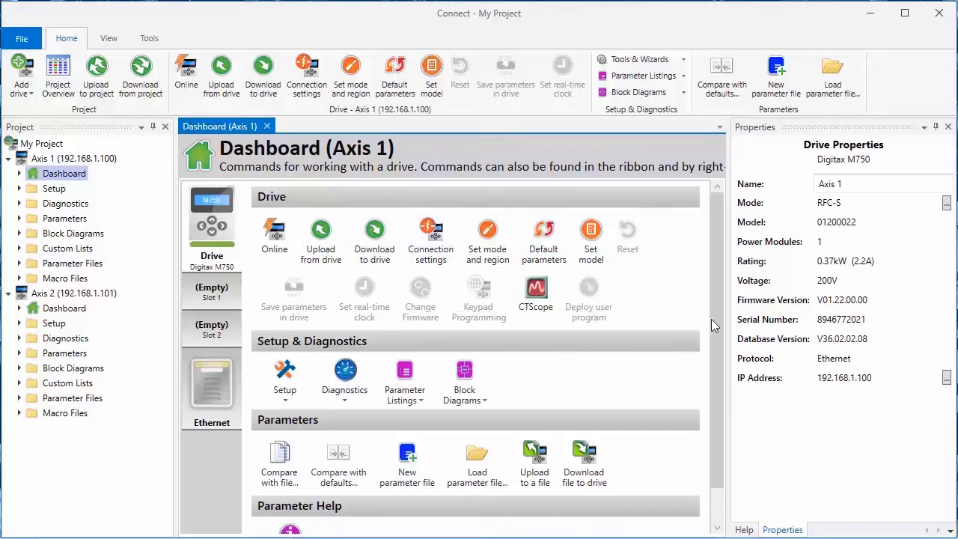
# - Look through the command groups on the Axis 1 dashboard and show its Ethernet option page
pyautogui.scroll(-1, 717, 326)
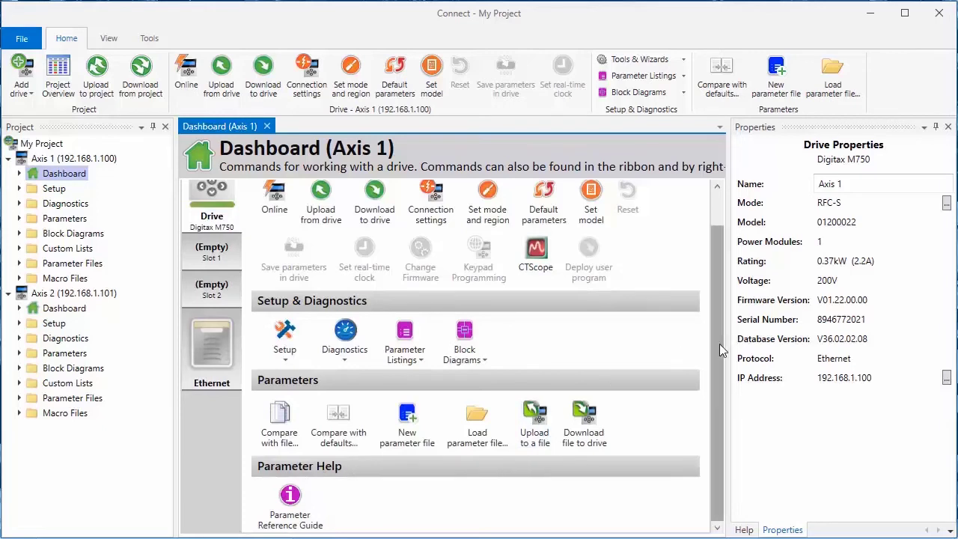
pyautogui.scroll(1, 721, 350)
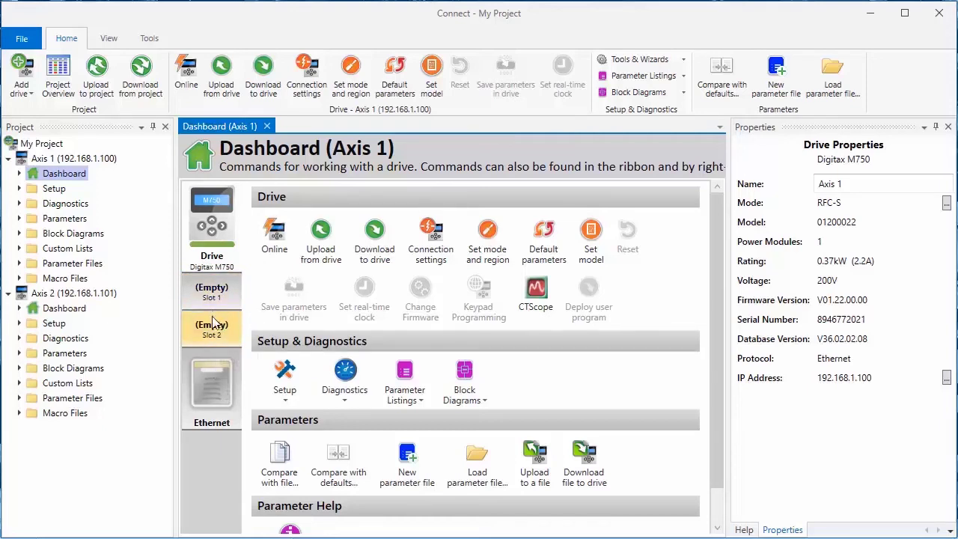
pyautogui.click(204, 401)
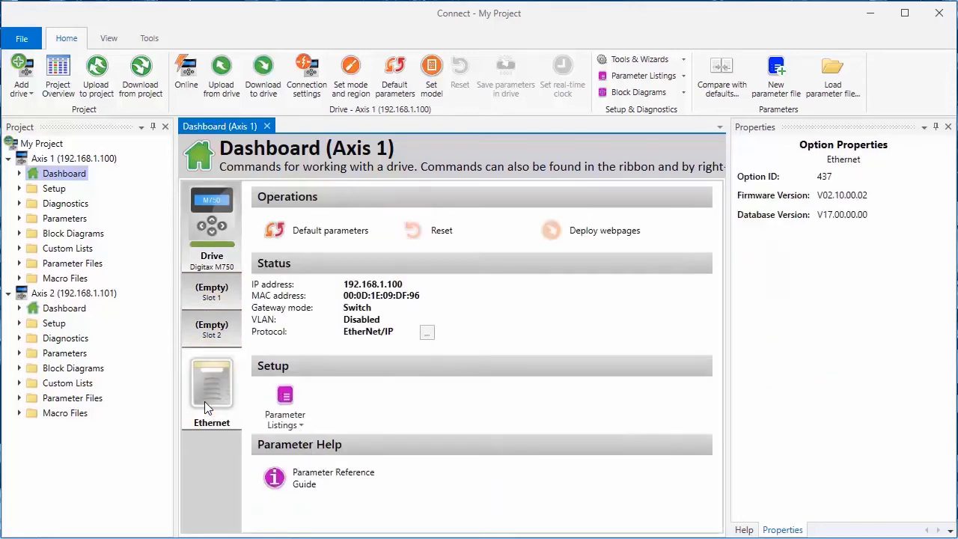
# - Open the Axis 2 dashboard and review the parameter listings and block diagrams offered for the SI-IO module in slot 2
pyautogui.doubleClick(69, 312)
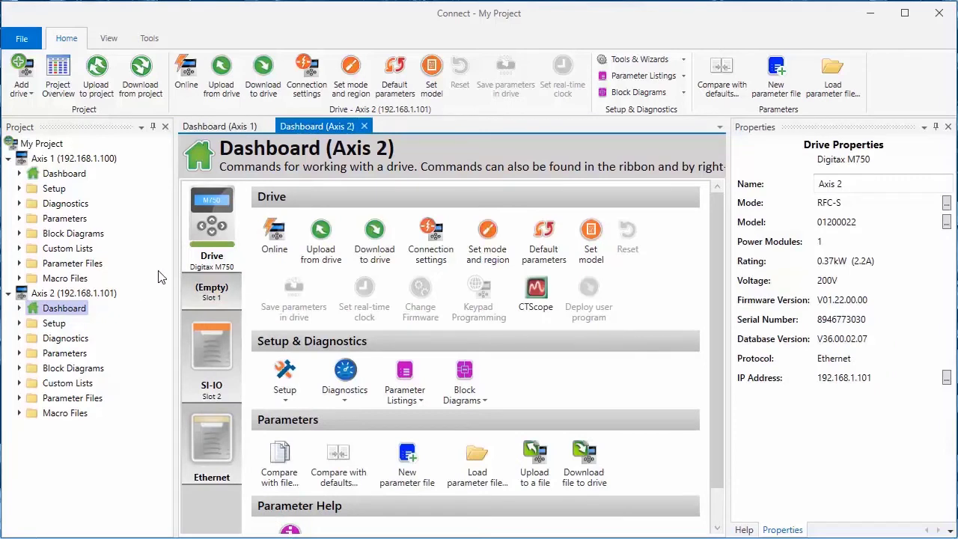
pyautogui.click(209, 343)
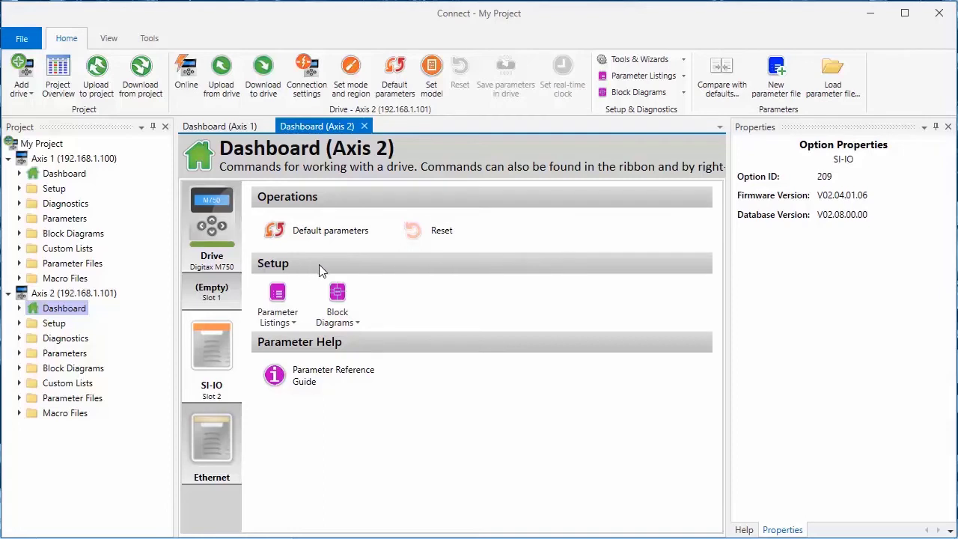
pyautogui.click(281, 324)
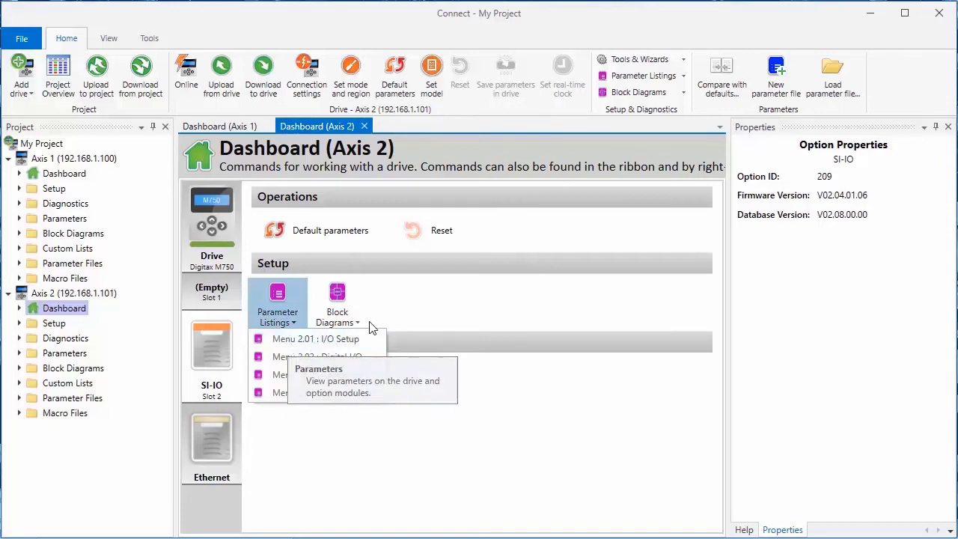
pyautogui.click(345, 316)
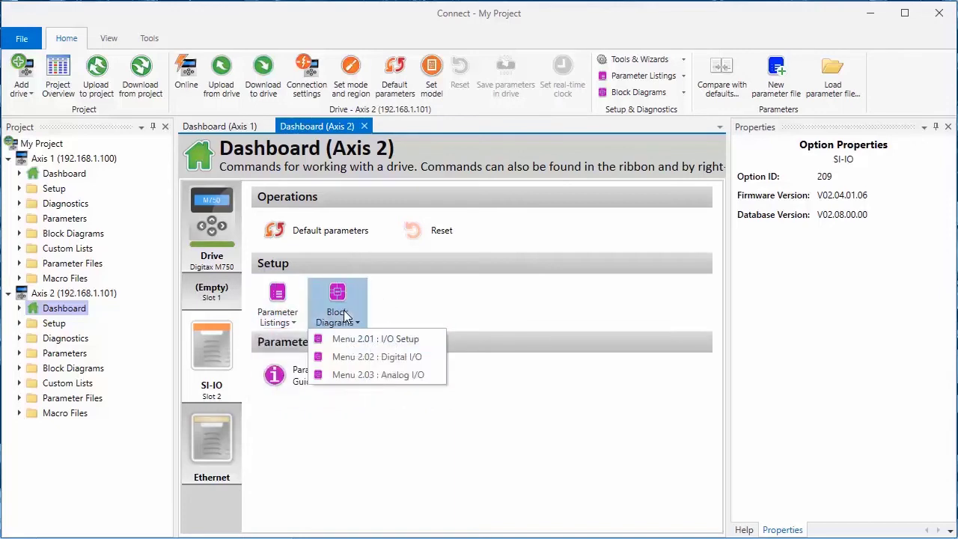
pyautogui.click(423, 296)
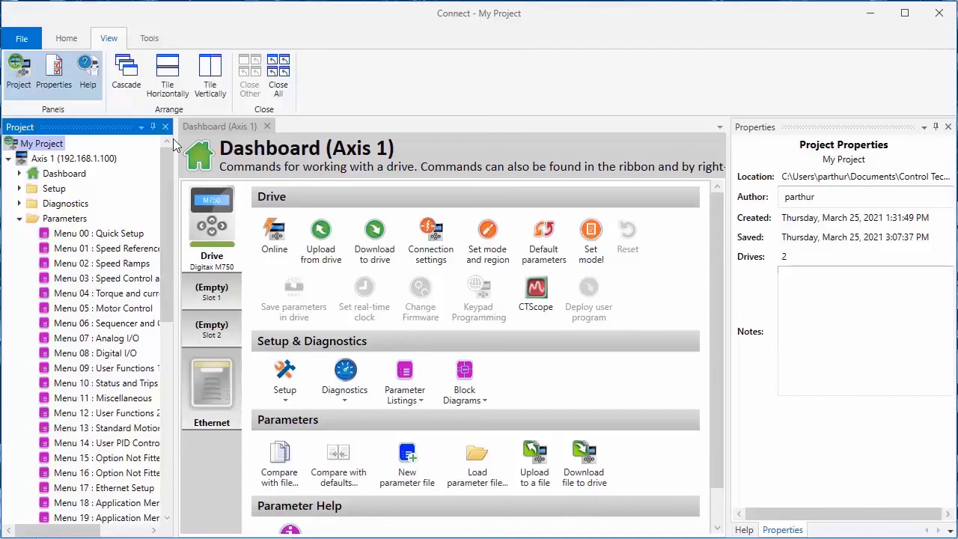
# - Show the Axis 1 drive properties and examine its mode settings and connection address editor without changing anything
pyautogui.click(96, 160)
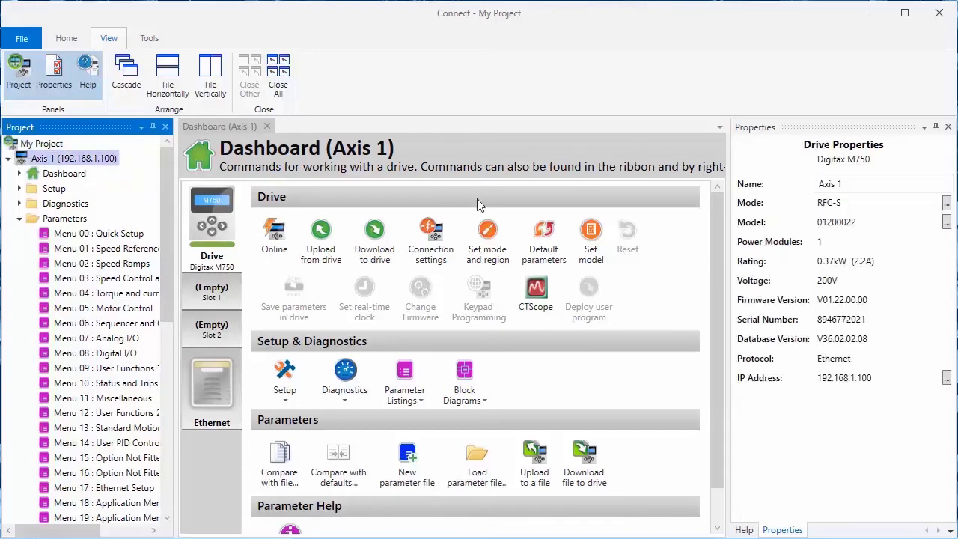
pyautogui.click(947, 204)
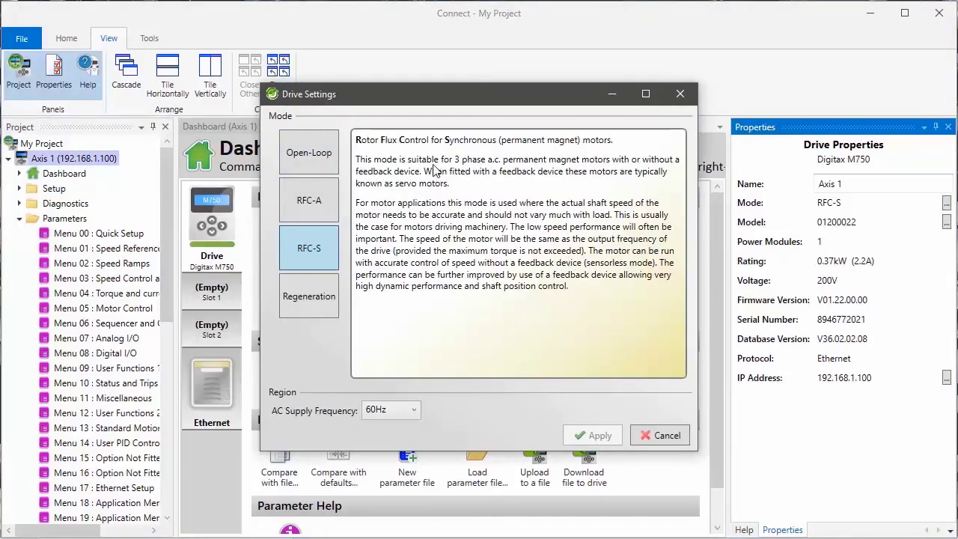
pyautogui.click(668, 436)
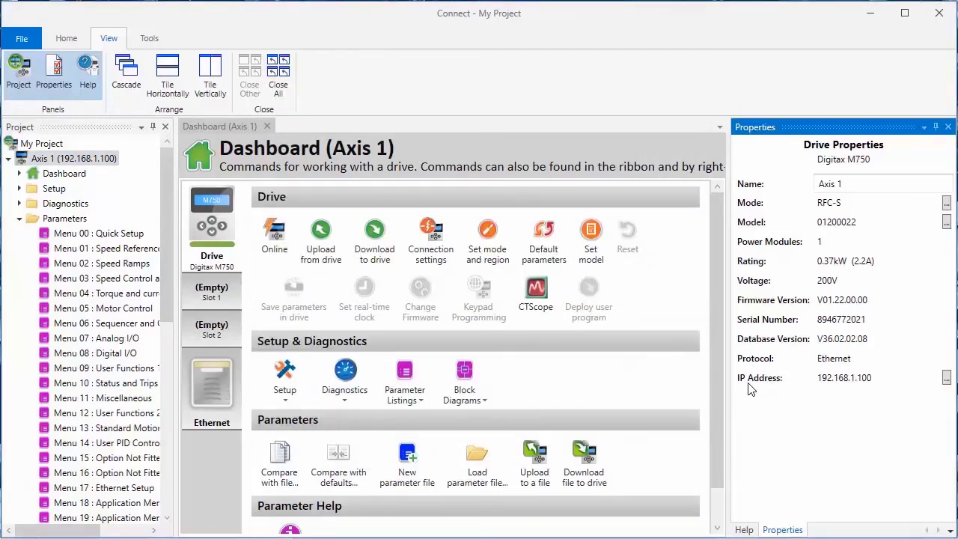
pyautogui.click(947, 378)
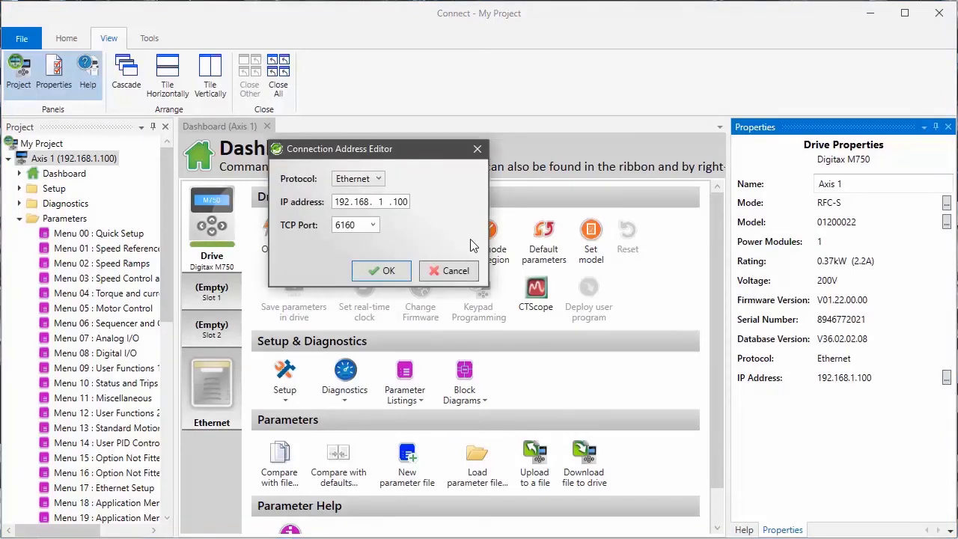
pyautogui.click(388, 271)
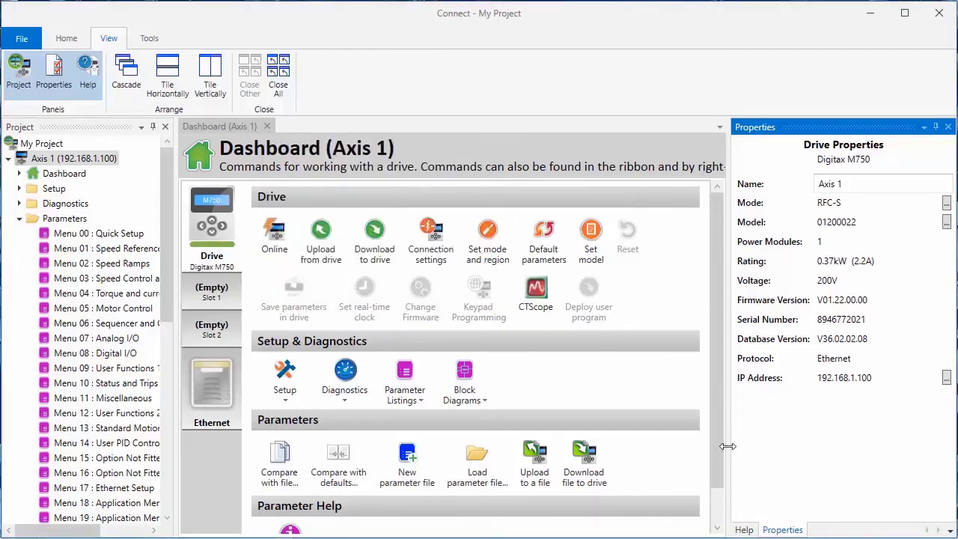
# - Open Axis 1's Menu 01 : Speed References and view the help for Reference Offset (01.004), following its Reference Offset Select (01.009) link
pyautogui.click(744, 529)
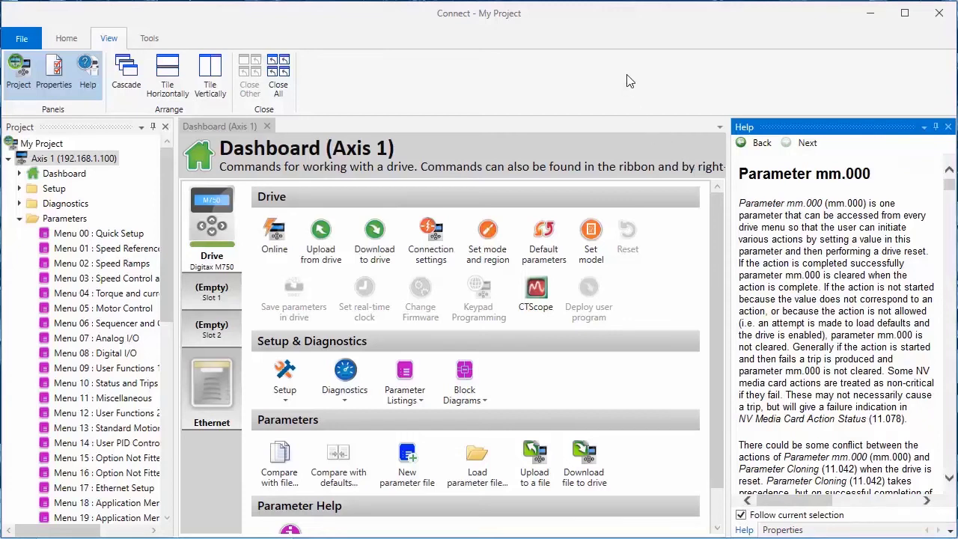
pyautogui.doubleClick(107, 250)
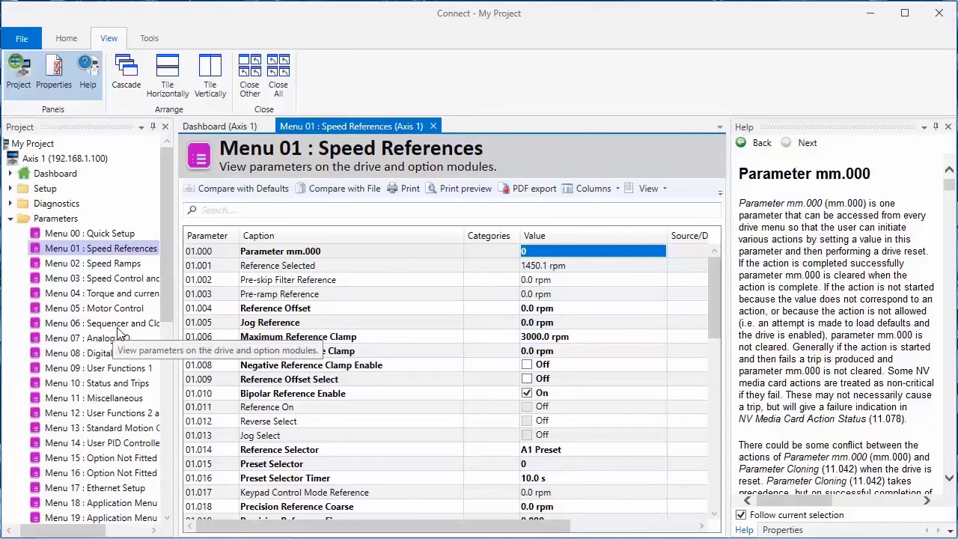
pyautogui.click(264, 315)
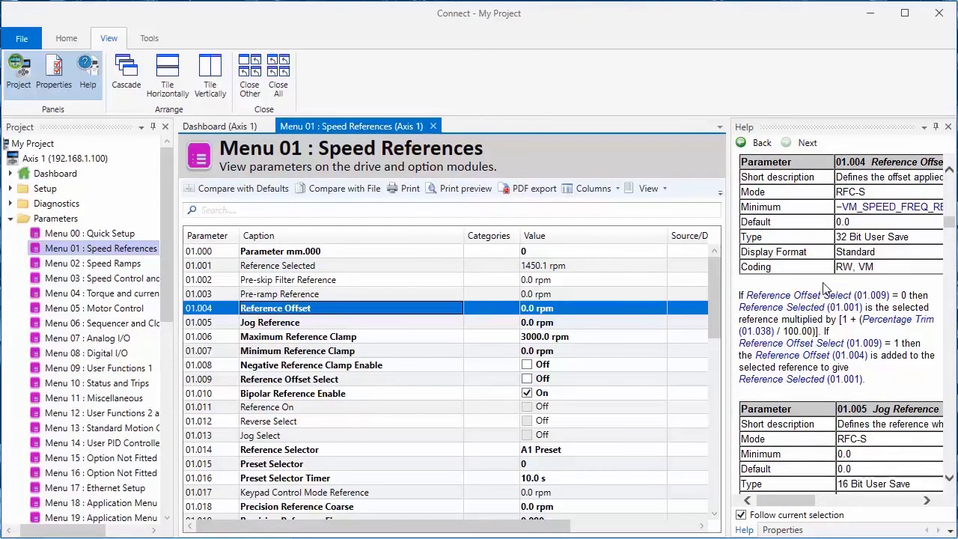
pyautogui.click(780, 298)
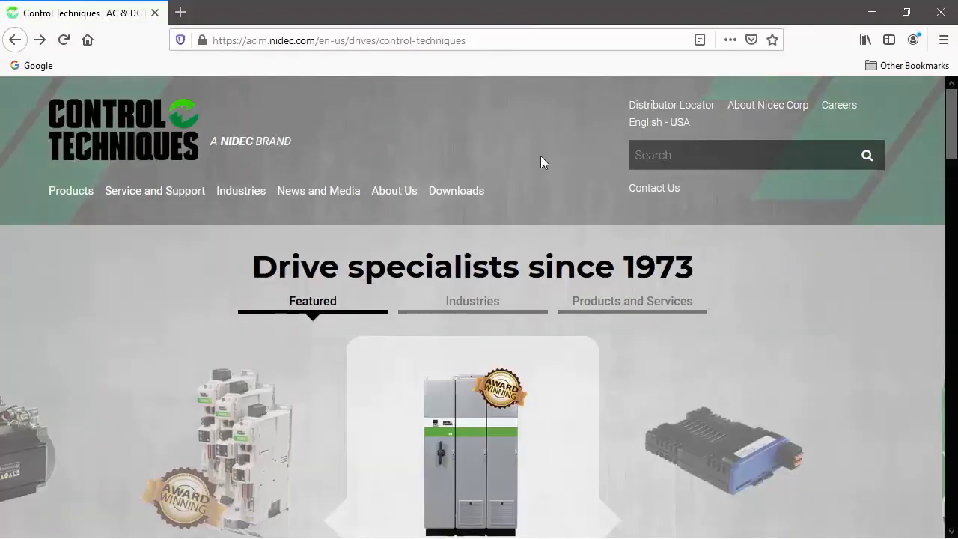
# - In the web browser, open the Software Tools downloads page of the Control Techniques website and go to the login area
pyautogui.moveTo(454, 197)
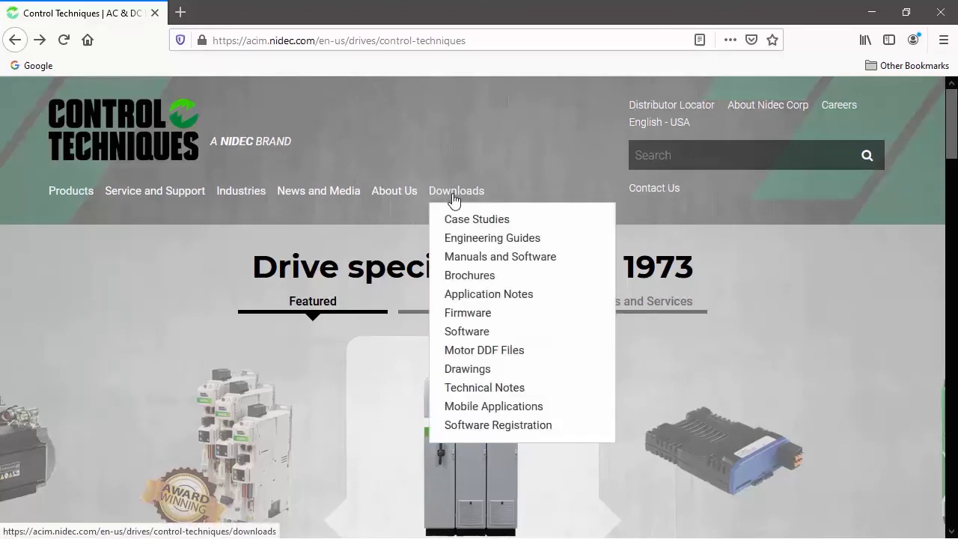
pyautogui.click(470, 331)
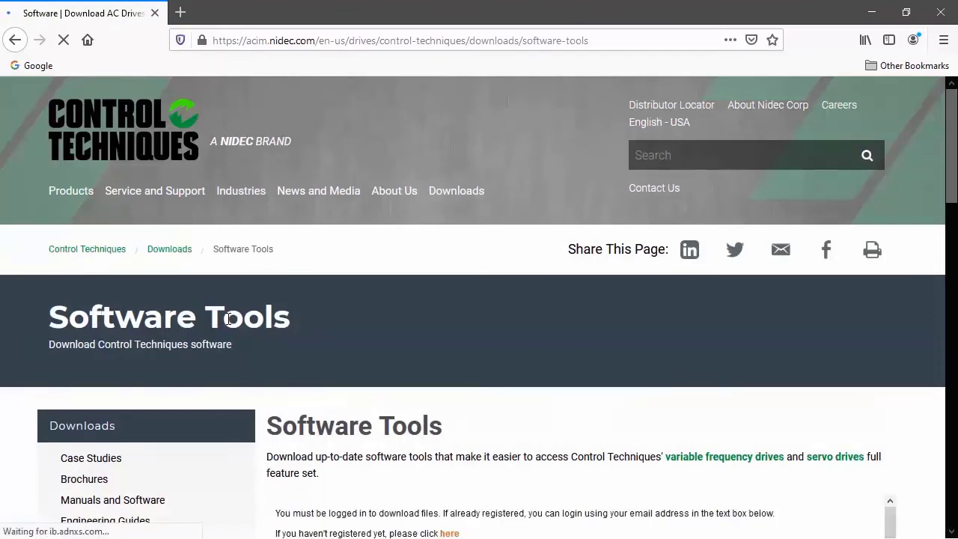
pyautogui.scroll(-2, 229, 321)
pyautogui.scroll(-2, 229, 324)
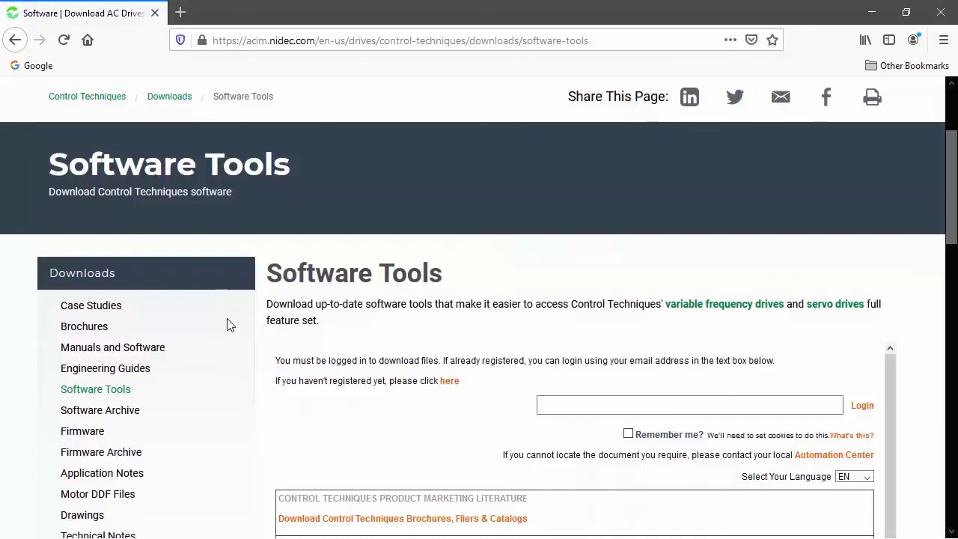
pyautogui.scroll(-2, 229, 324)
# - Fill in the registered e-mail address for the download login and locate Connect Drive Commissioning Software in the software list
pyautogui.click(561, 327)
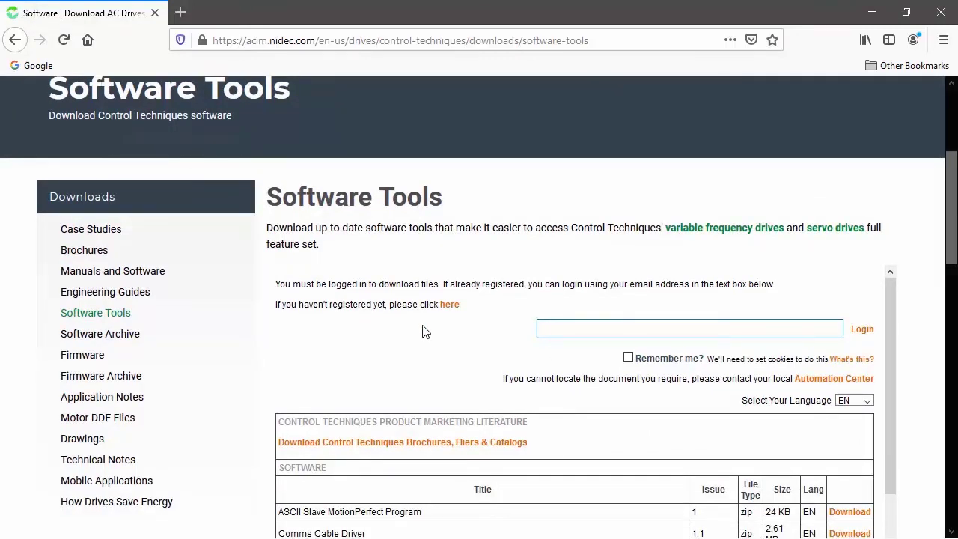
pyautogui.write('peter')
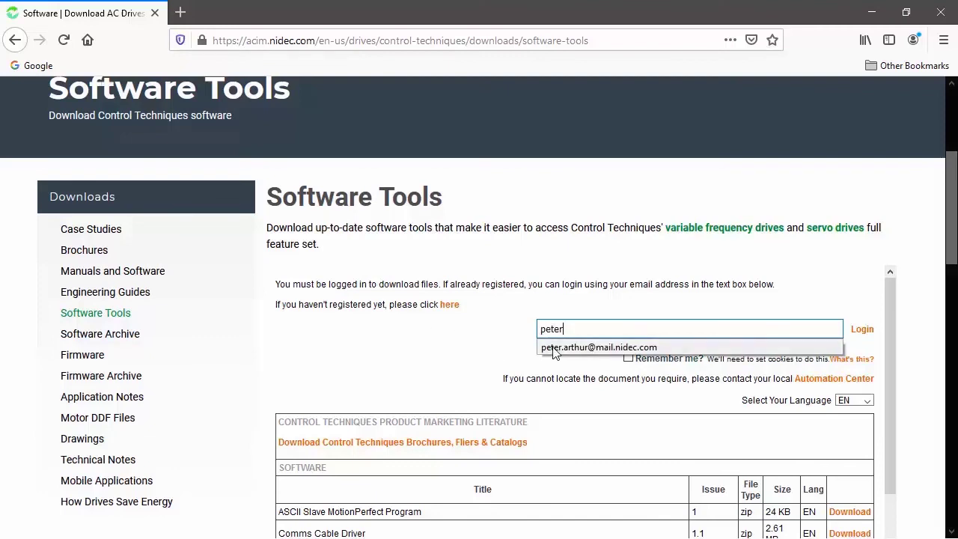
pyautogui.click(554, 347)
pyautogui.scroll(-5, 470, 354)
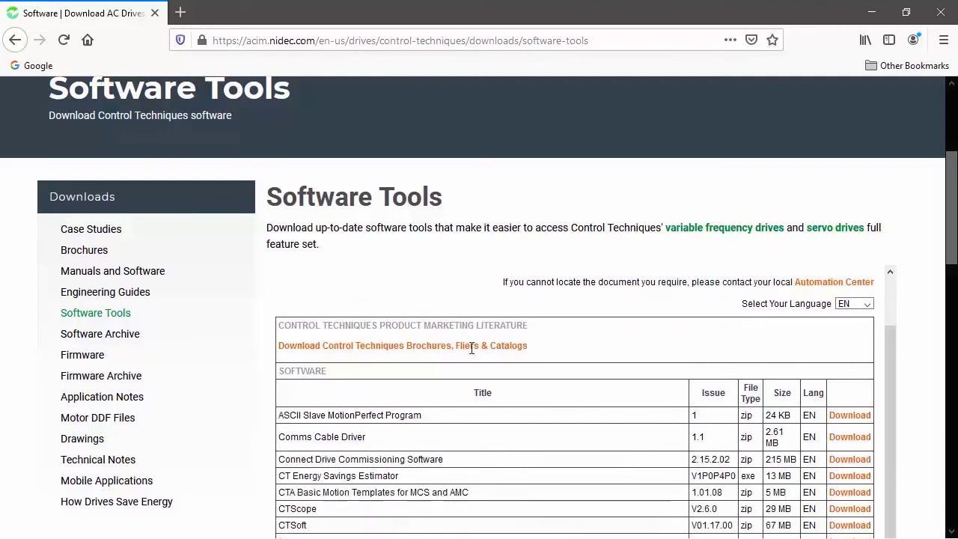